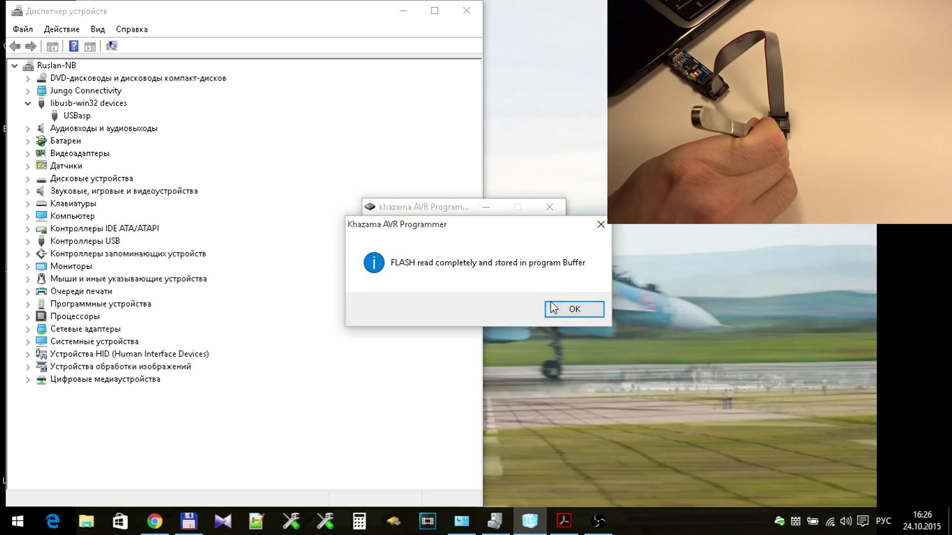
Save the FLASH buffer read from the chip to the desktop as an Intel Hex file named old.
left_click(568, 313)
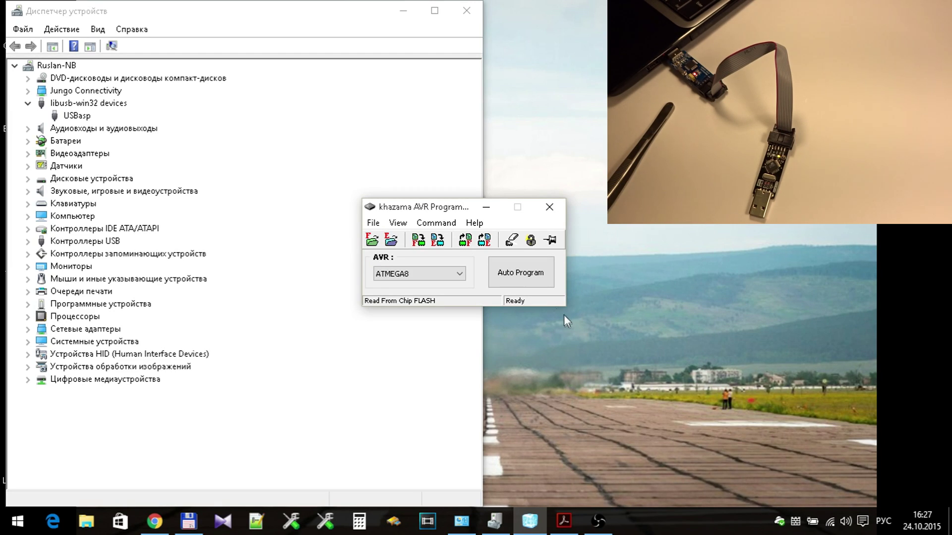
left_click(373, 222)
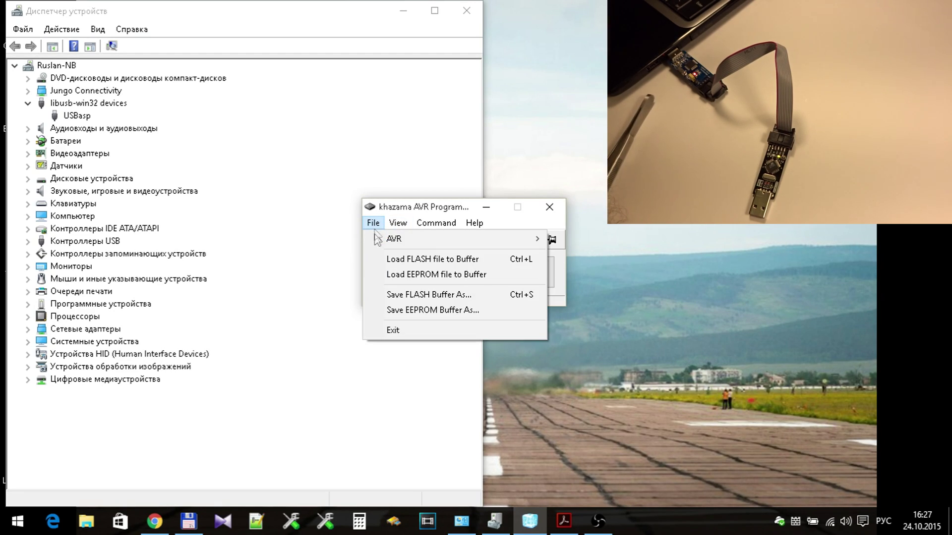
left_click(404, 295)
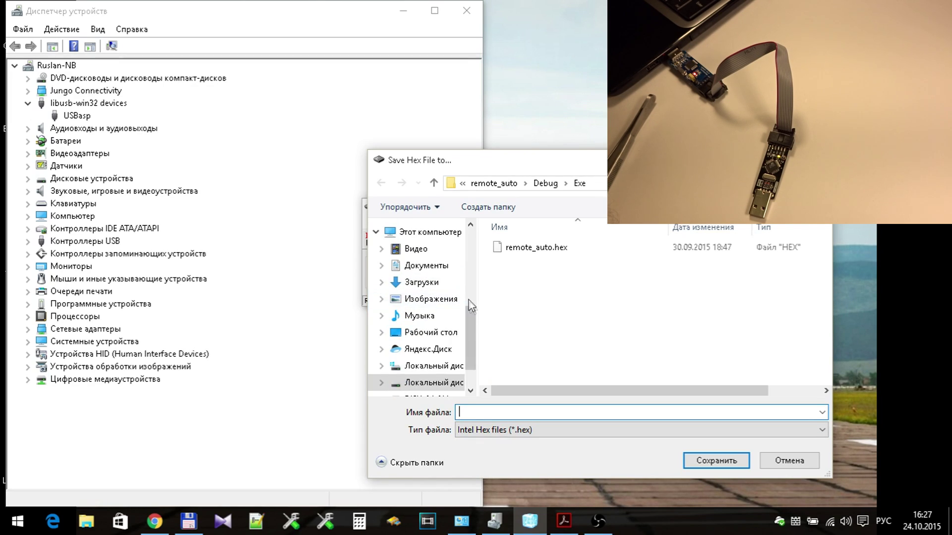
left_click(435, 333)
left_click(540, 418)
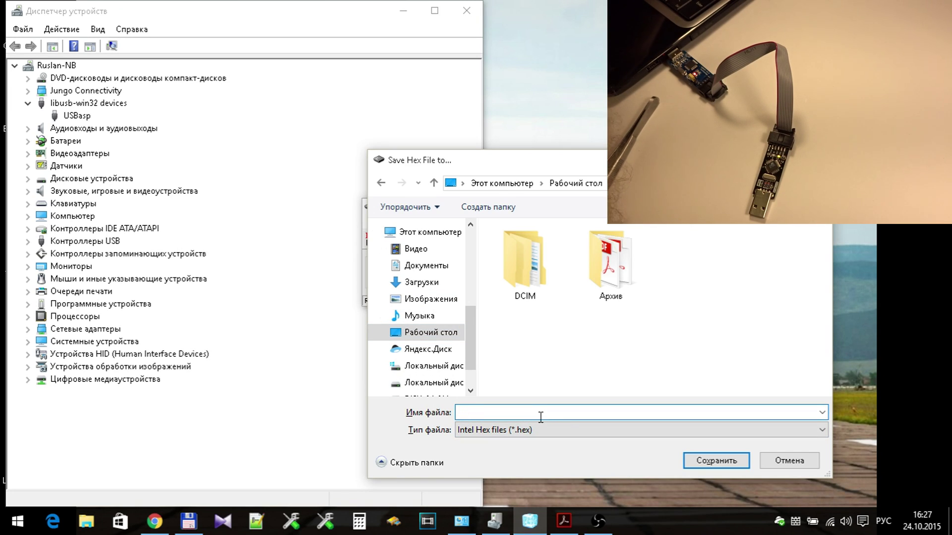
key("alt+shift")
type("old")
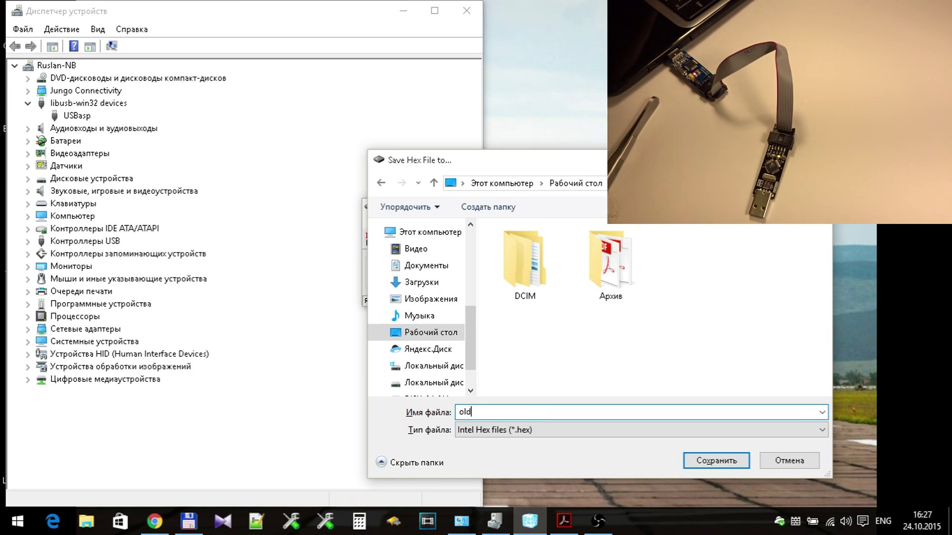
left_click(719, 465)
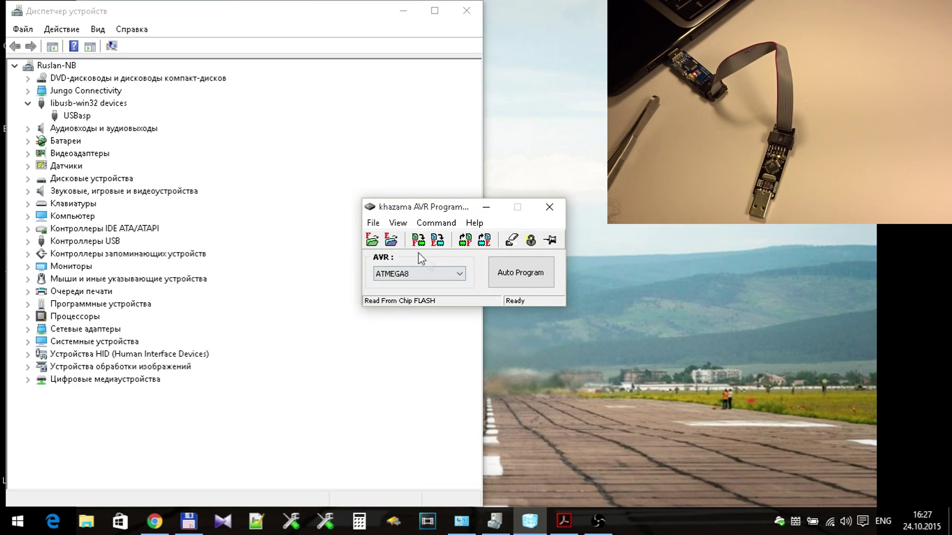
Load usbasp.atmega8.2011-05-28.hex from the bin firmware folder under USBasp on drive D into the FLASH buffer.
left_click(375, 225)
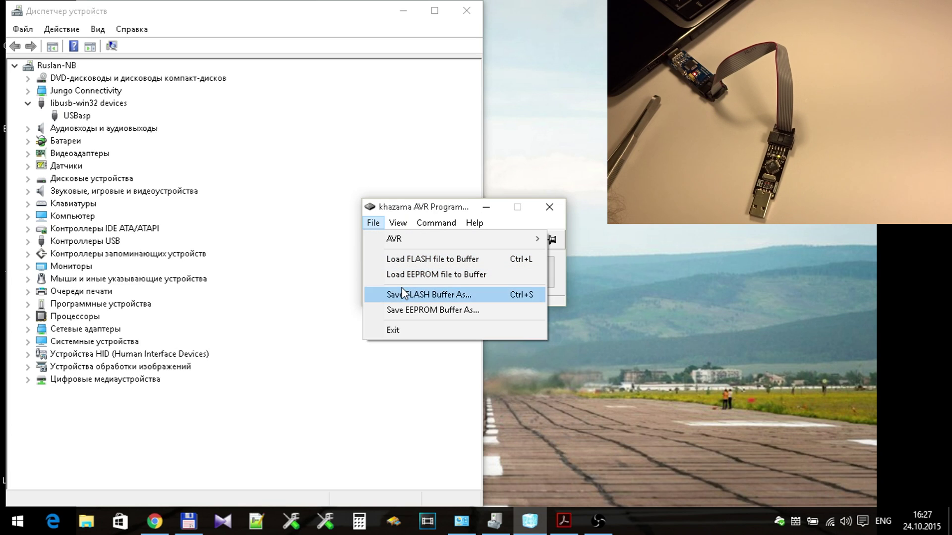
left_click(421, 259)
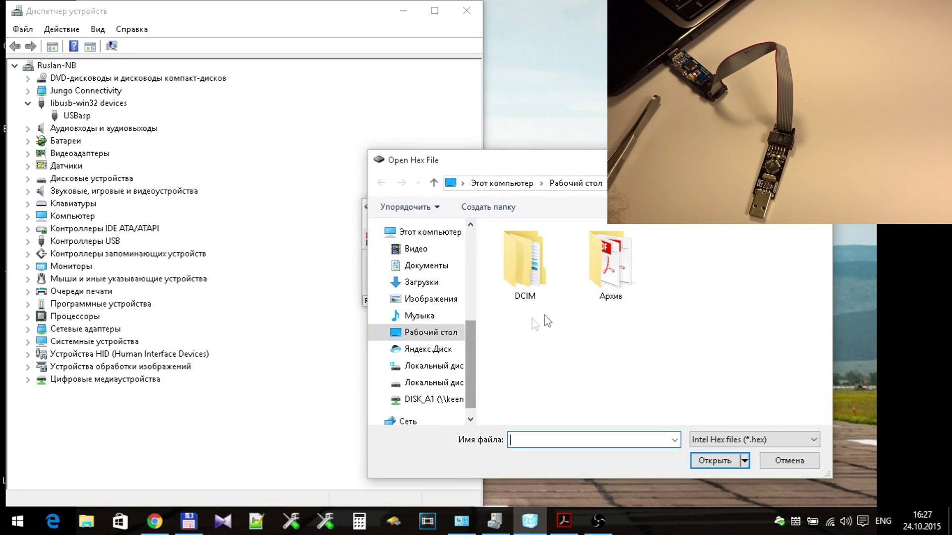
left_click(501, 183)
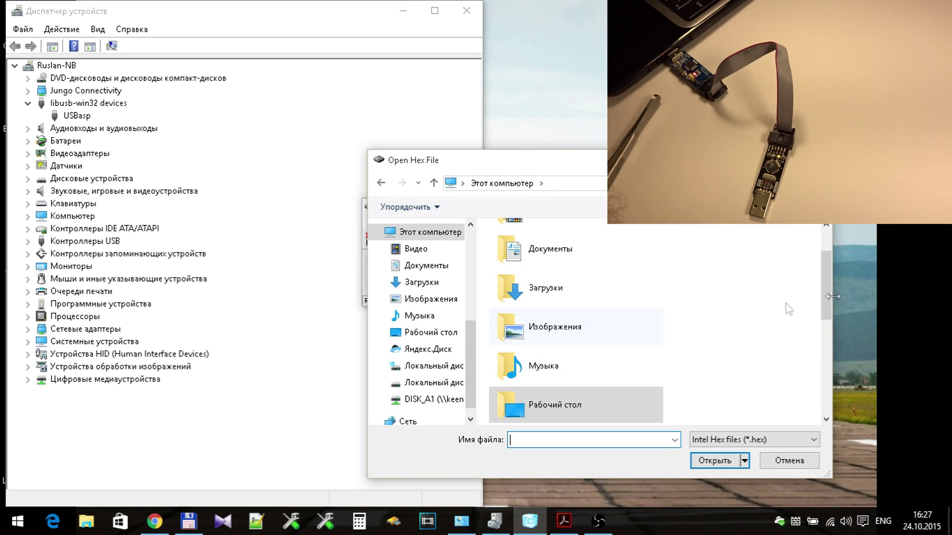
left_click_drag(828, 287, 822, 366)
double_click(590, 312)
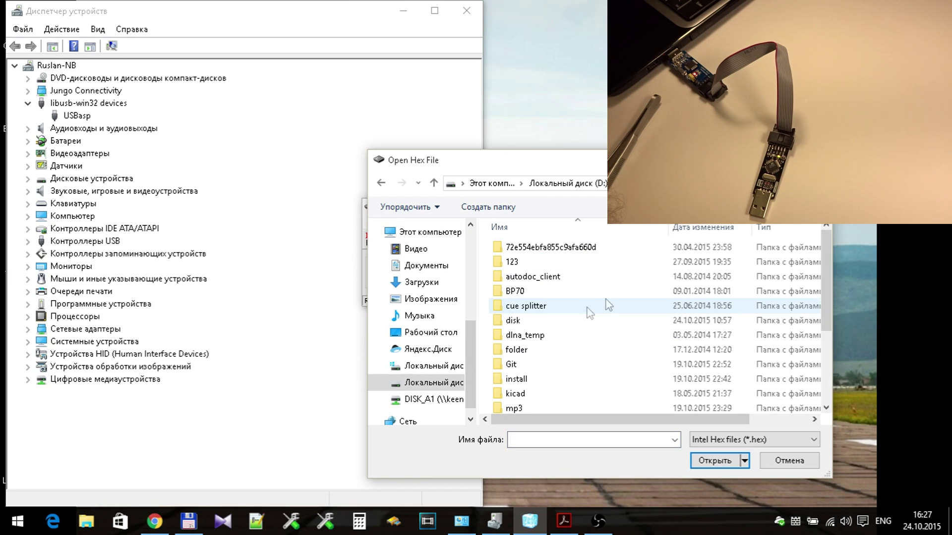
left_click_drag(826, 300, 834, 370)
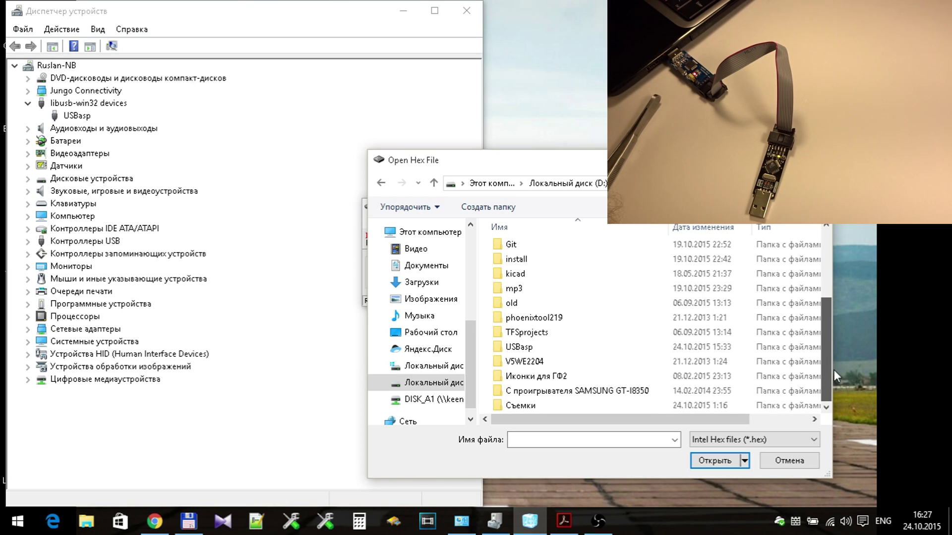
double_click(518, 347)
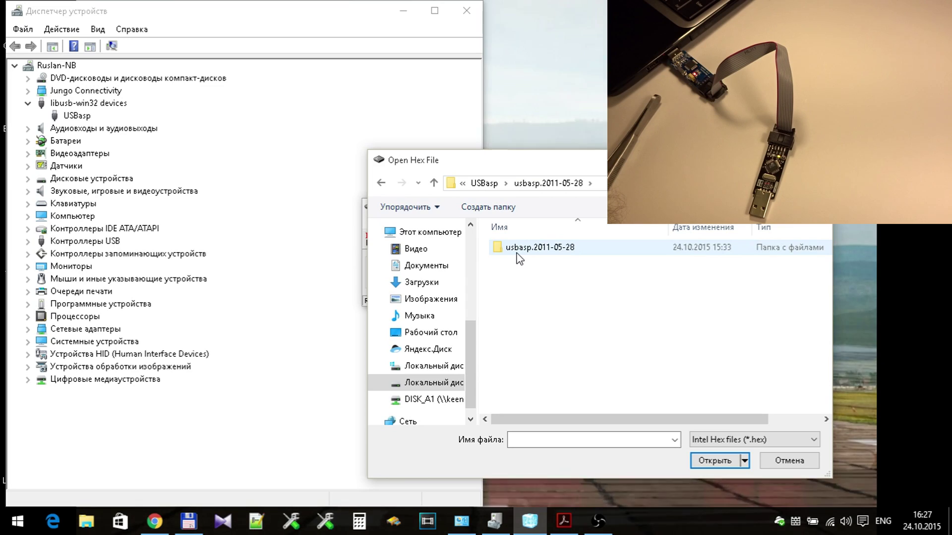
double_click(517, 251)
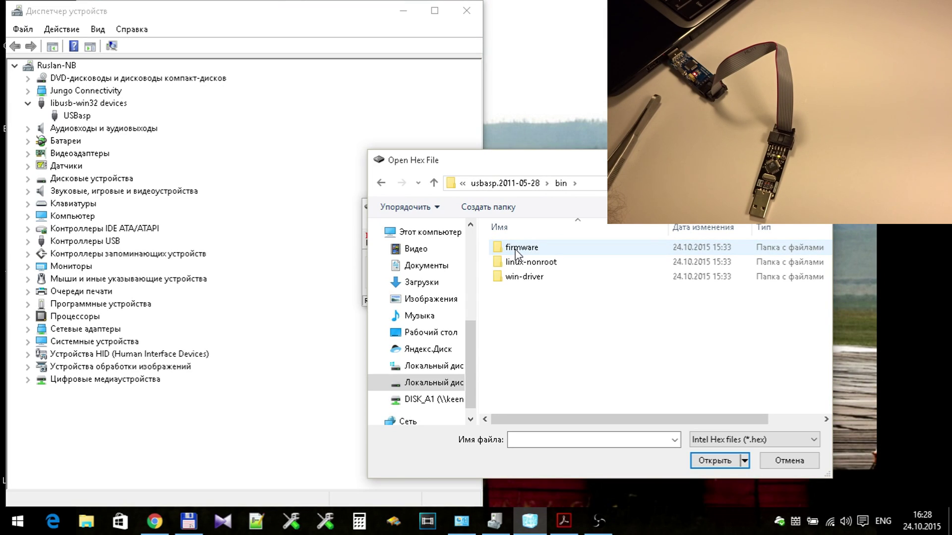
double_click(518, 250)
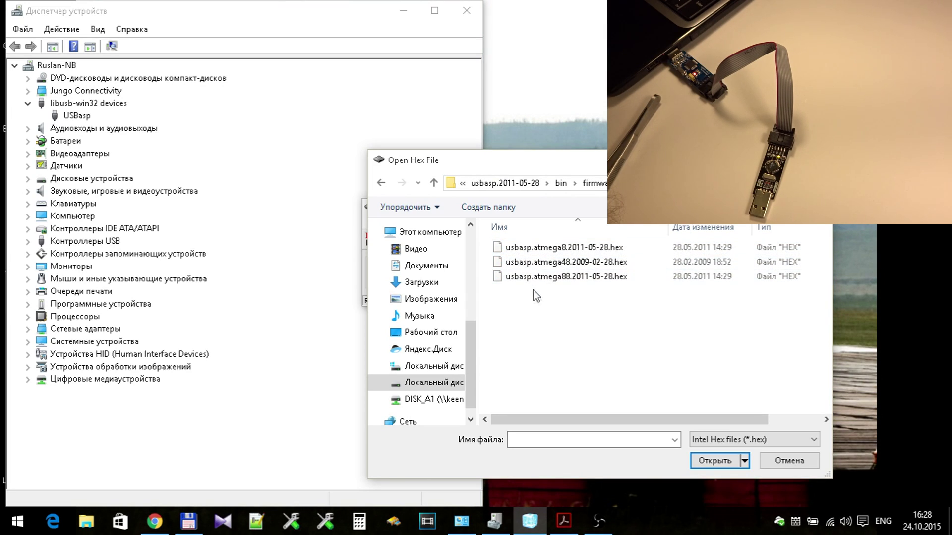
double_click(547, 247)
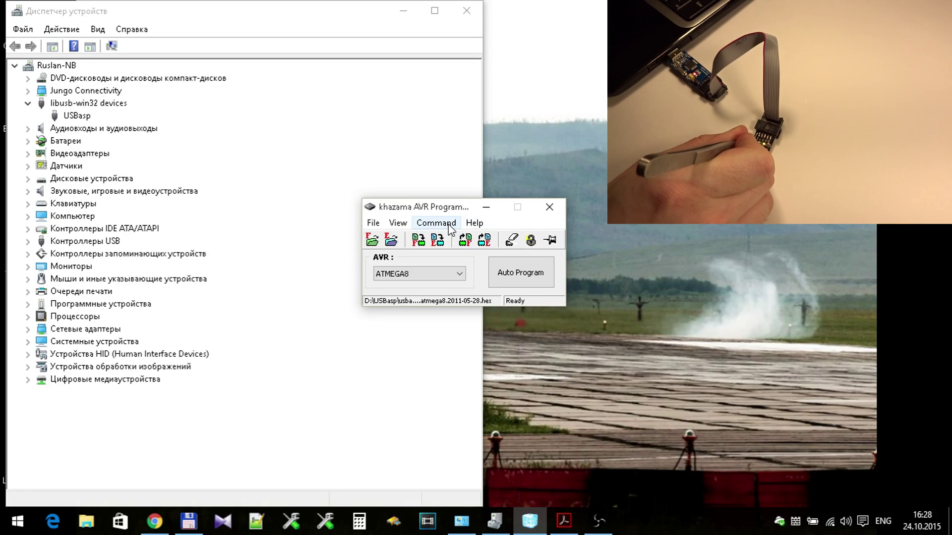
Write the FLASH buffer to the ATMEGA8 chip, repeating the write after dismissing the error.
left_click(418, 240)
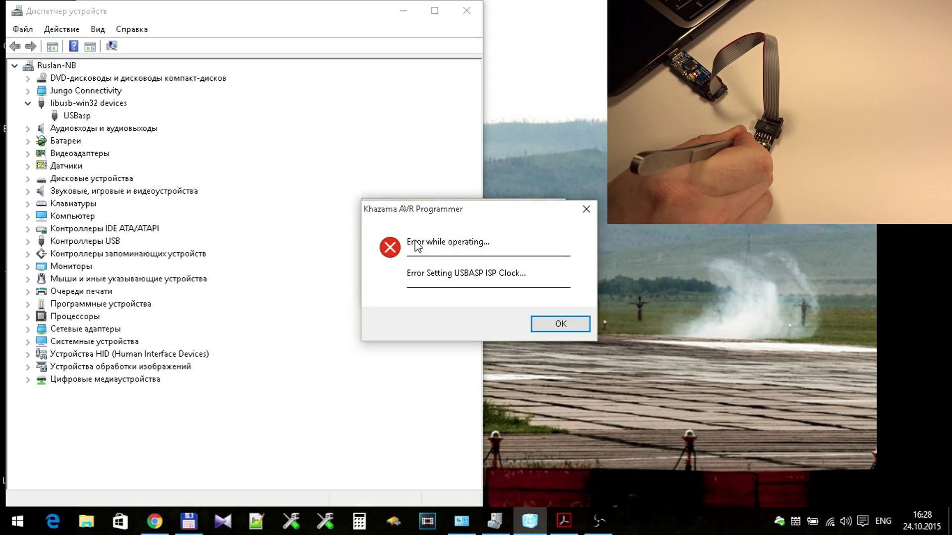
key("Return")
left_click(415, 241)
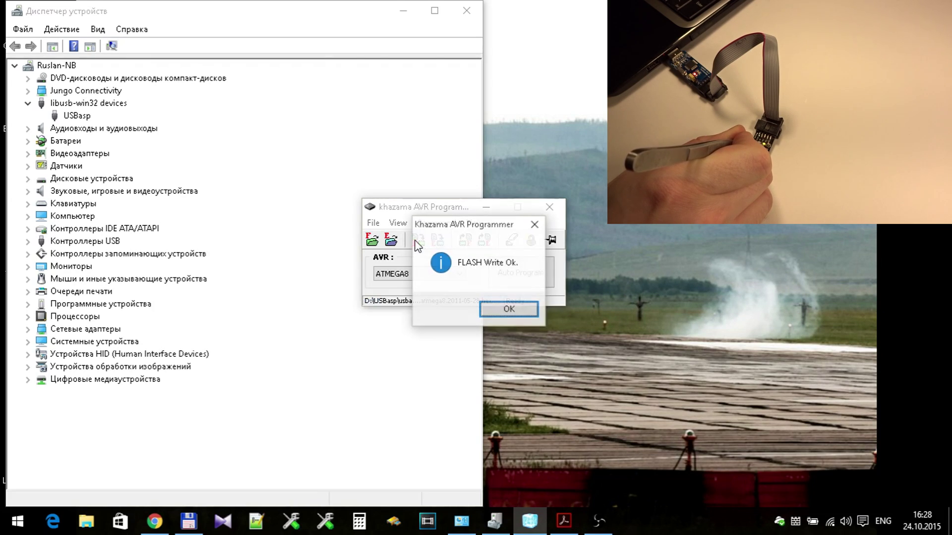
key("Return")
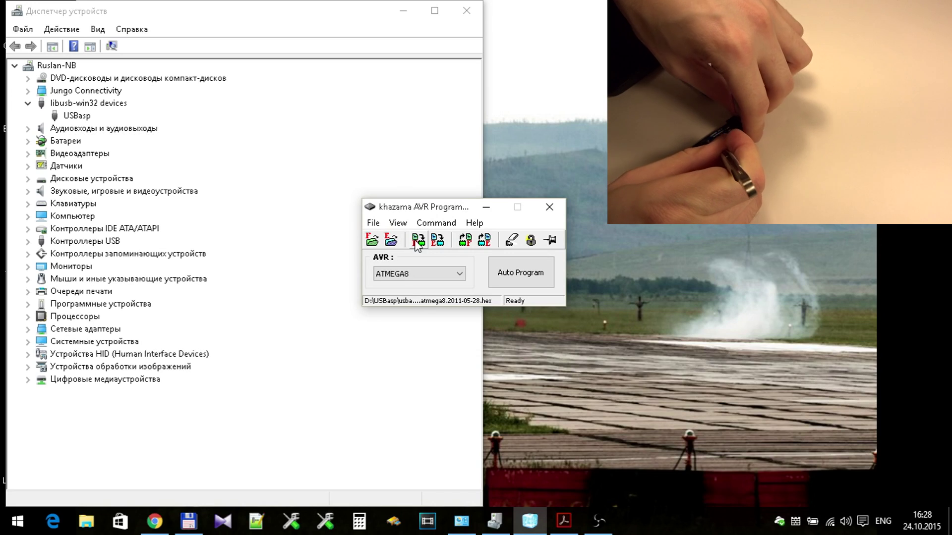
Read the FLASH of the newly connected ATMEGA8 and save the buffer to the desktop as old2.
left_click(464, 243)
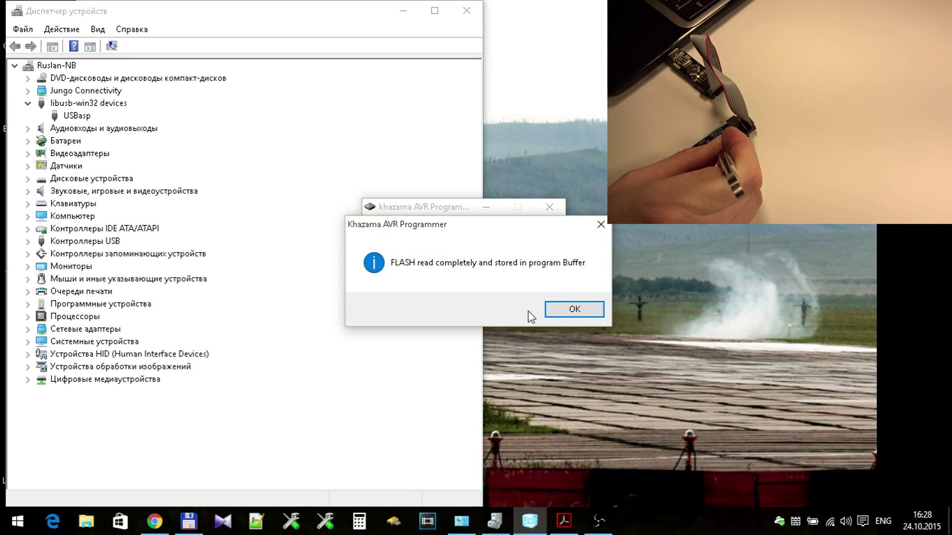
left_click(570, 311)
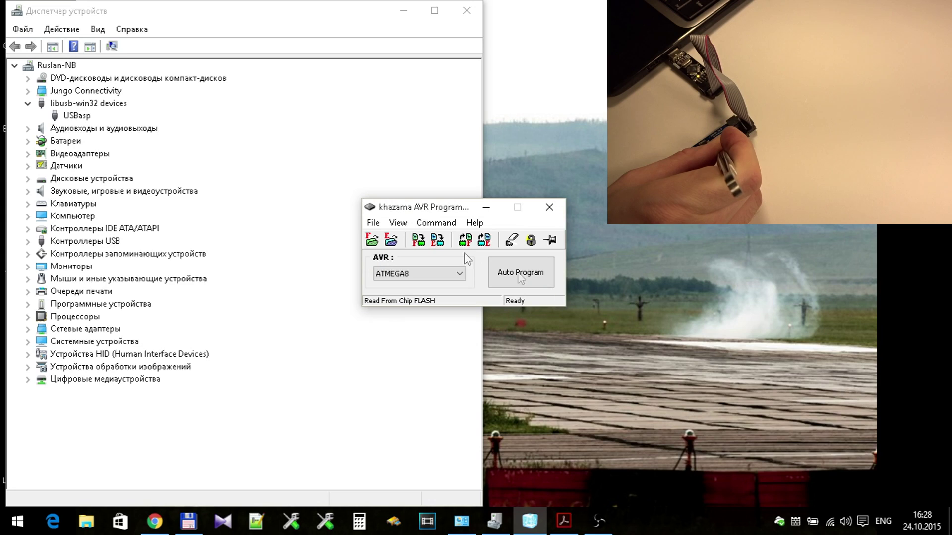
left_click(380, 227)
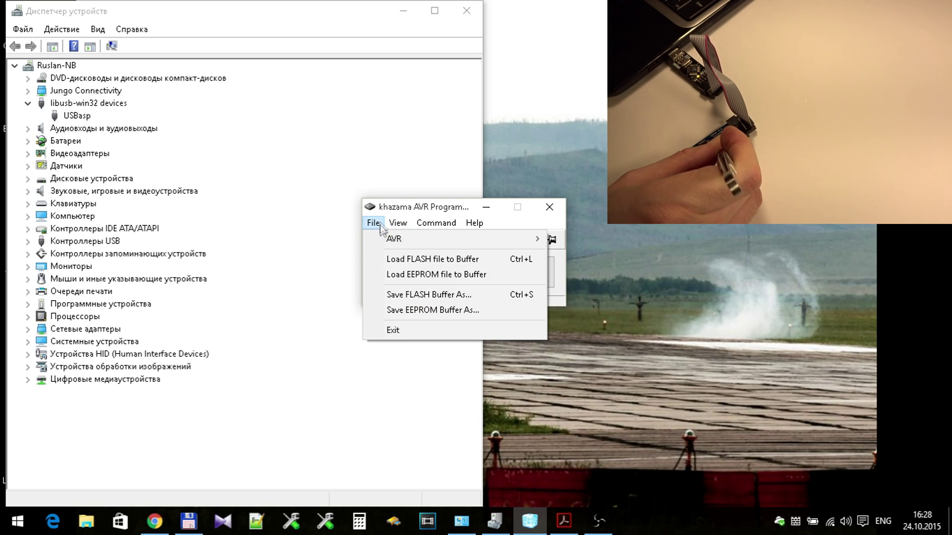
left_click(404, 296)
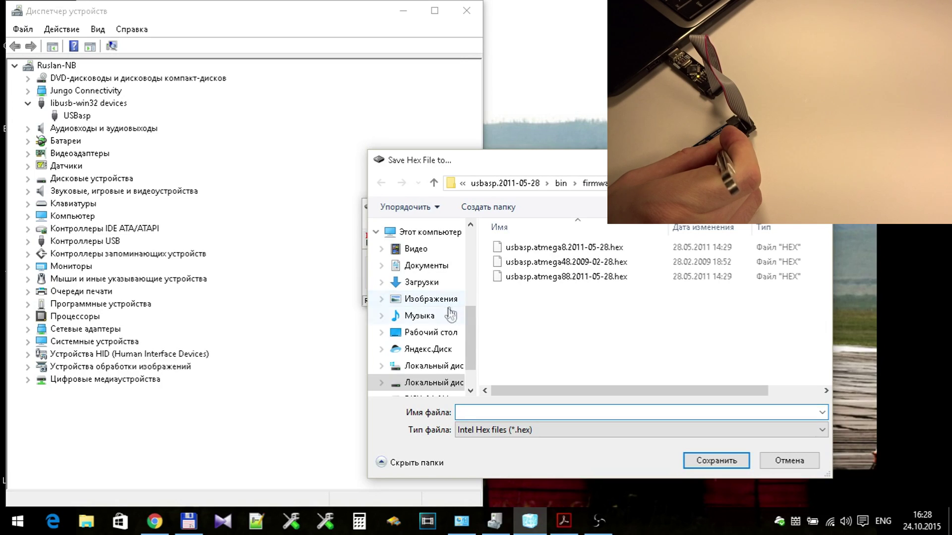
left_click(430, 332)
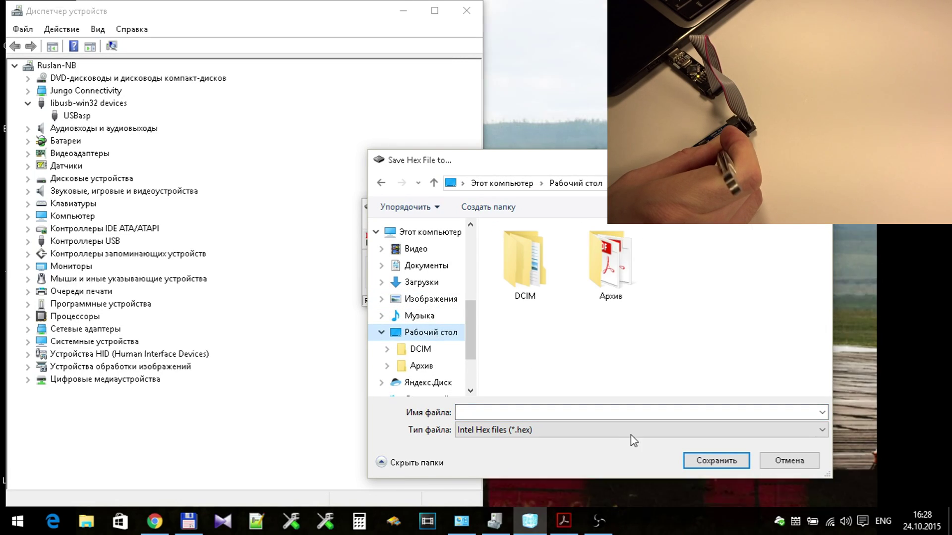
left_click(600, 410)
type("ol")
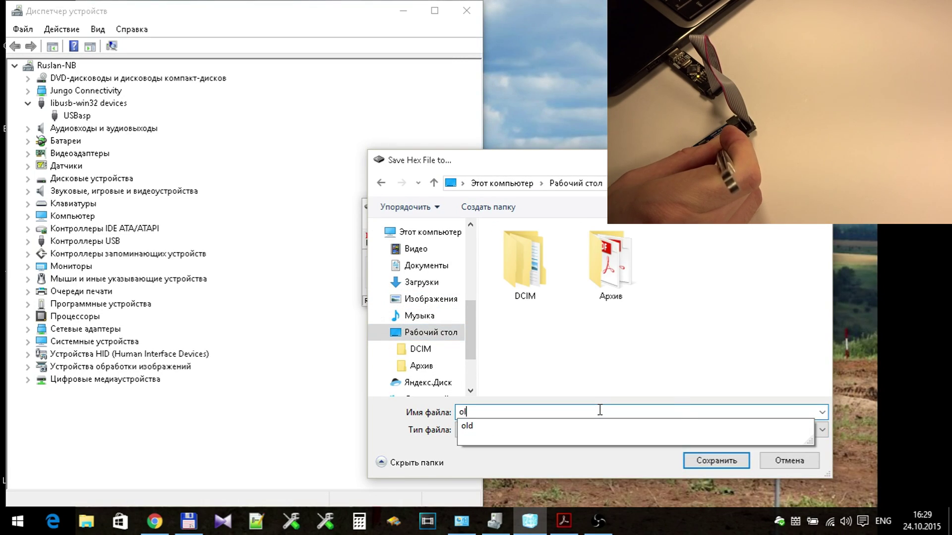
type("d2")
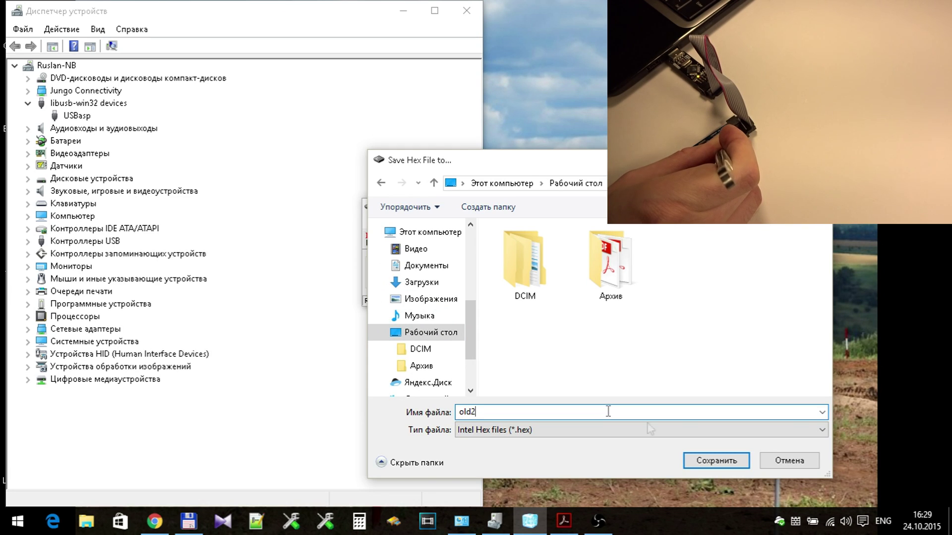
left_click(708, 462)
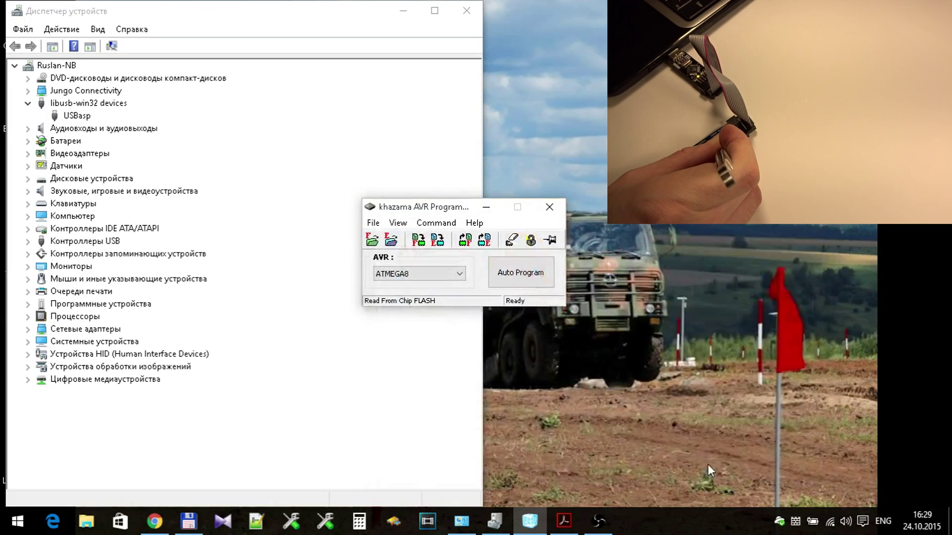
Load usbasp.atmega8.2011-05-28.hex from the USBasp bin firmware folder on drive D again and write it to the chip's FLASH.
left_click(370, 224)
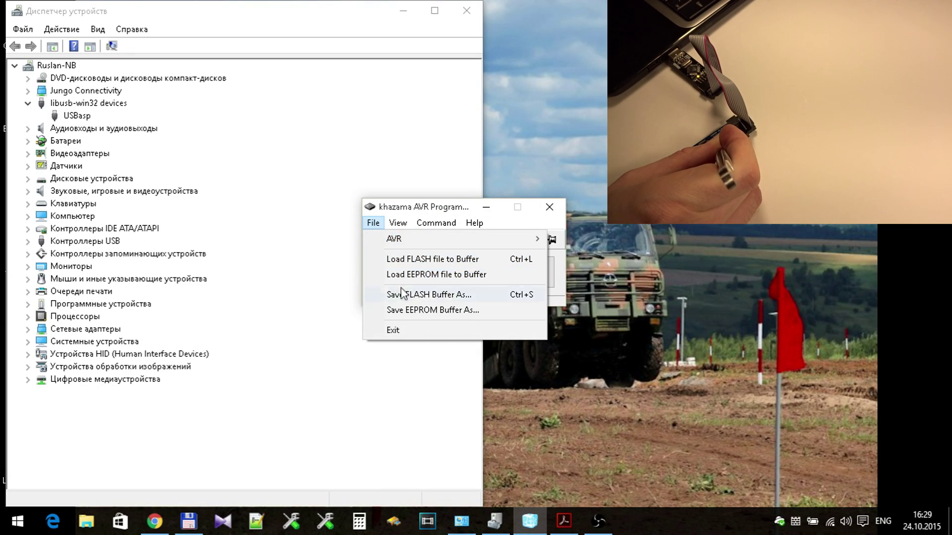
left_click(403, 263)
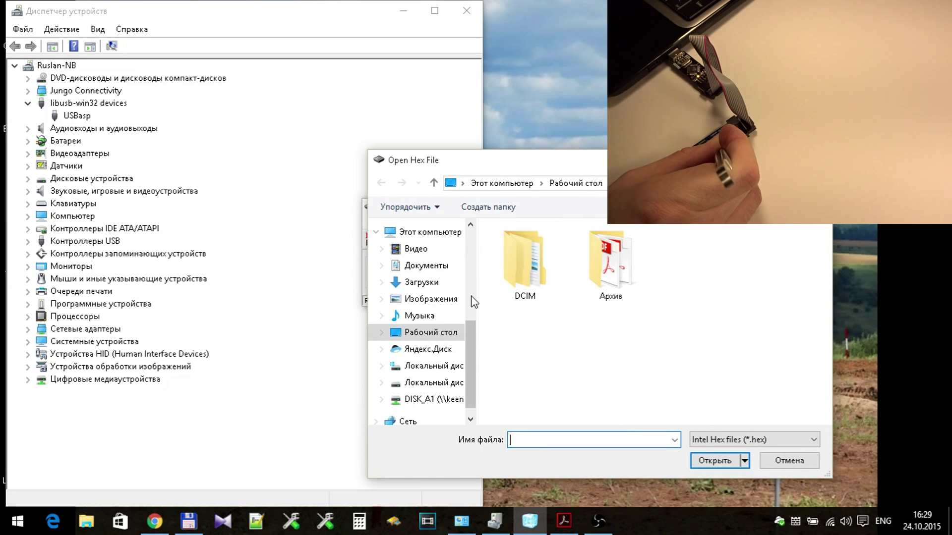
left_click(439, 384)
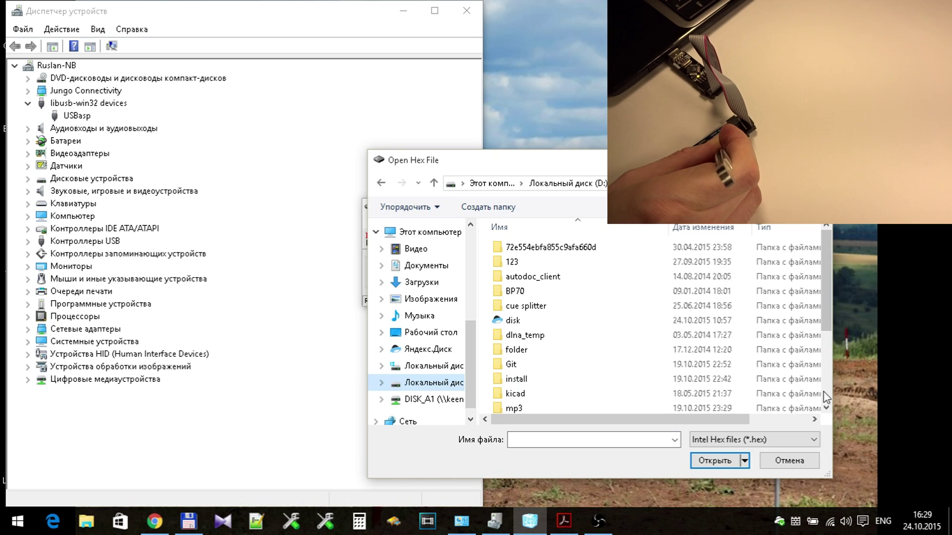
scroll(825, 395, "down", 3)
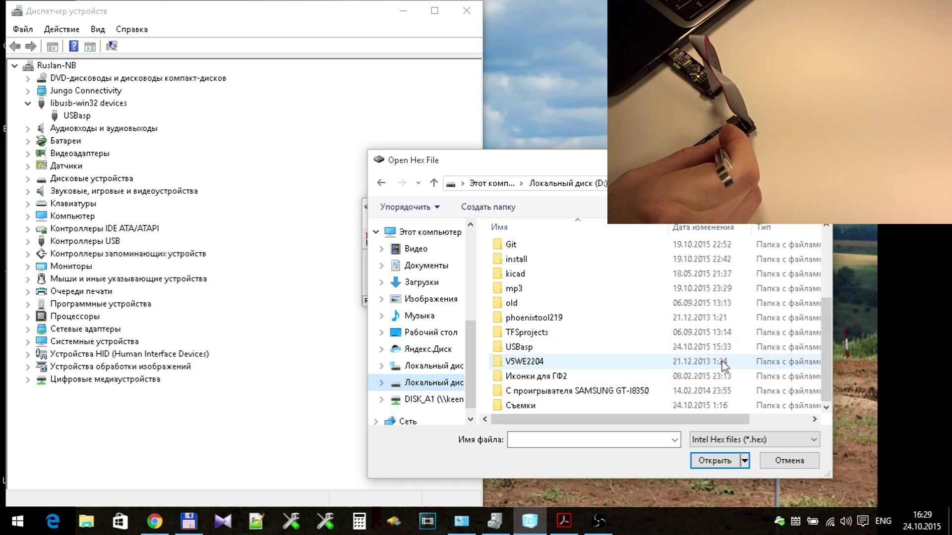
double_click(502, 349)
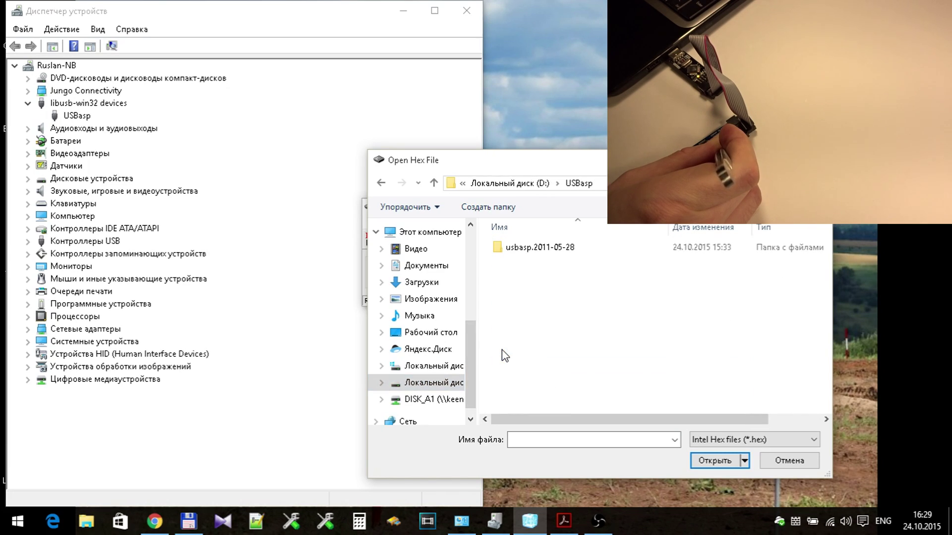
left_click(556, 247)
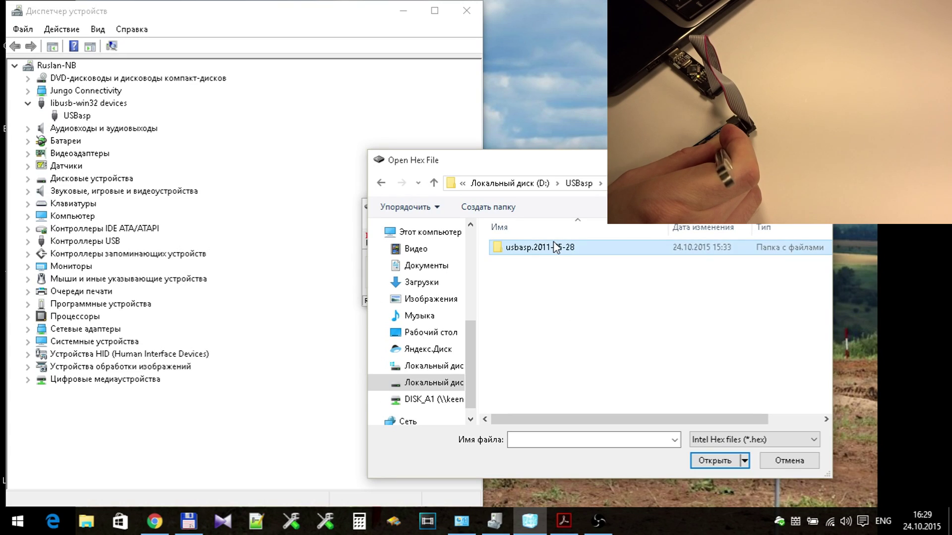
double_click(555, 246)
double_click(554, 246)
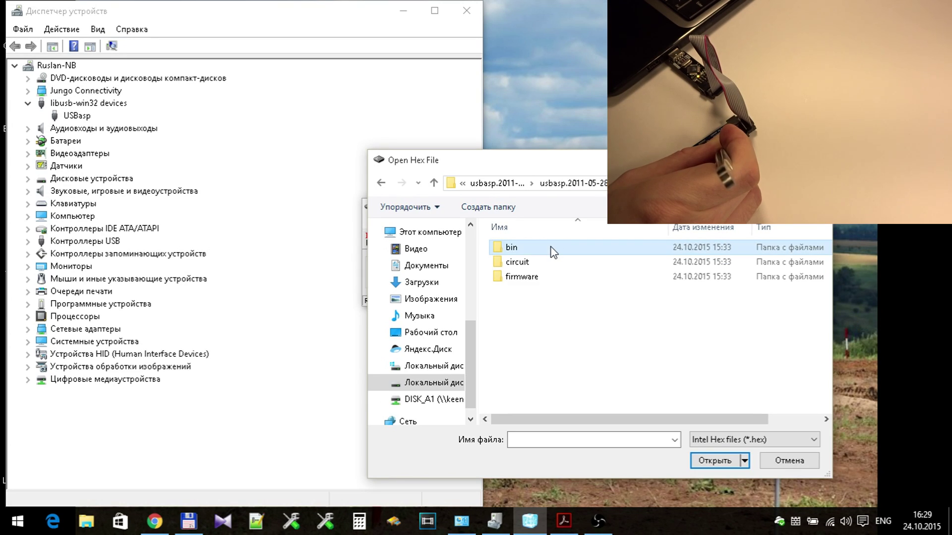
double_click(553, 248)
double_click(549, 251)
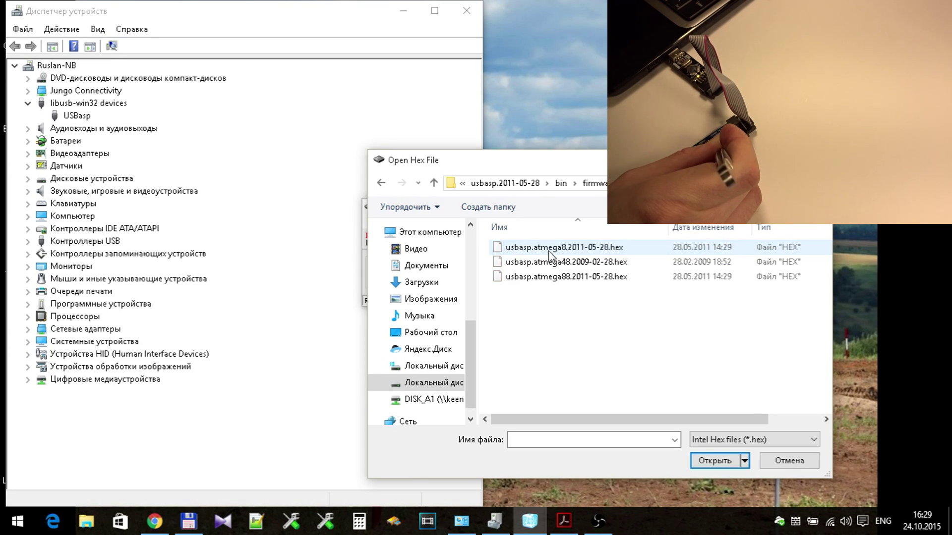
left_click(548, 252)
double_click(549, 252)
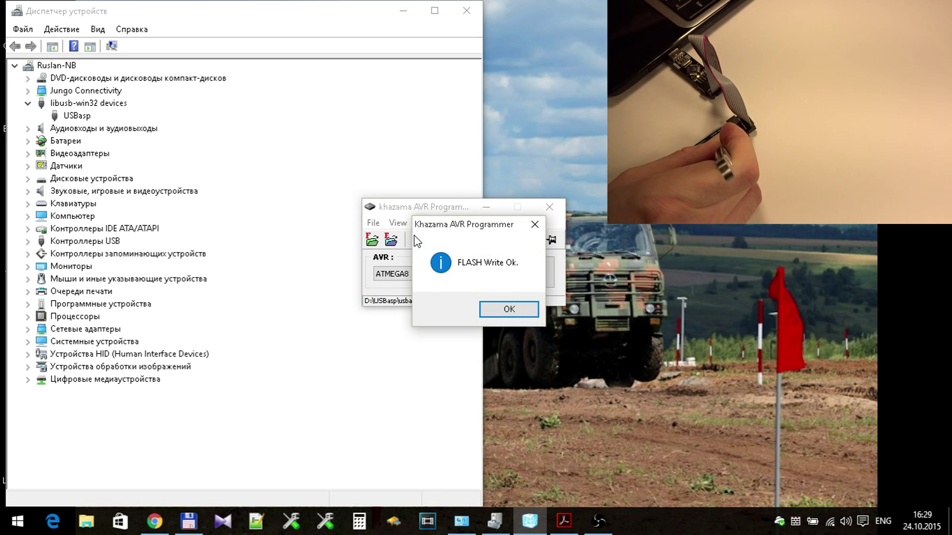
key("Return")
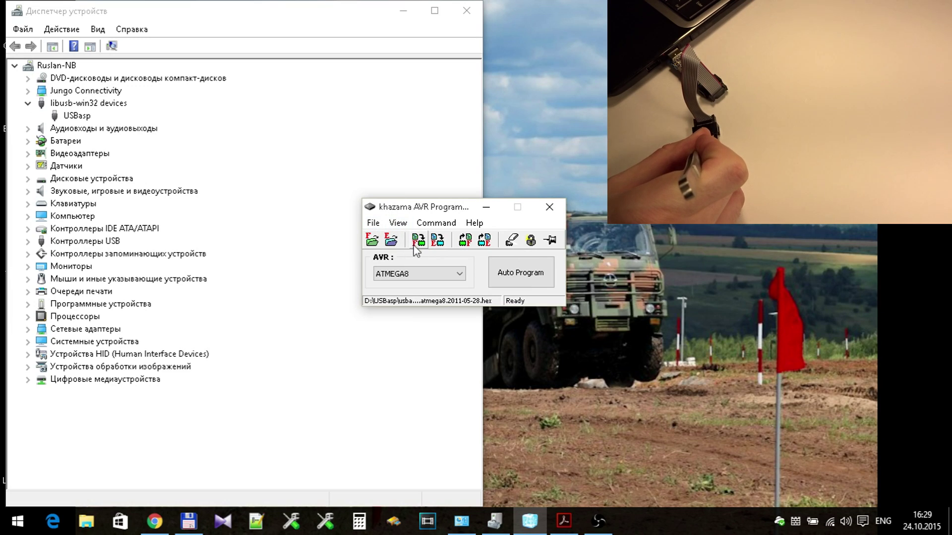
Read the FLASH of the next connected ATMEGA8 into the program buffer.
left_click(463, 241)
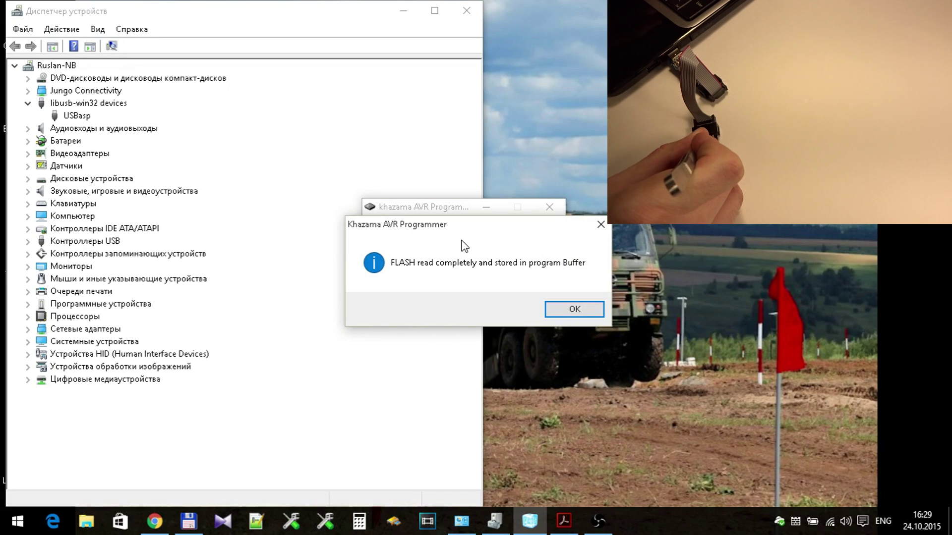
key("Return")
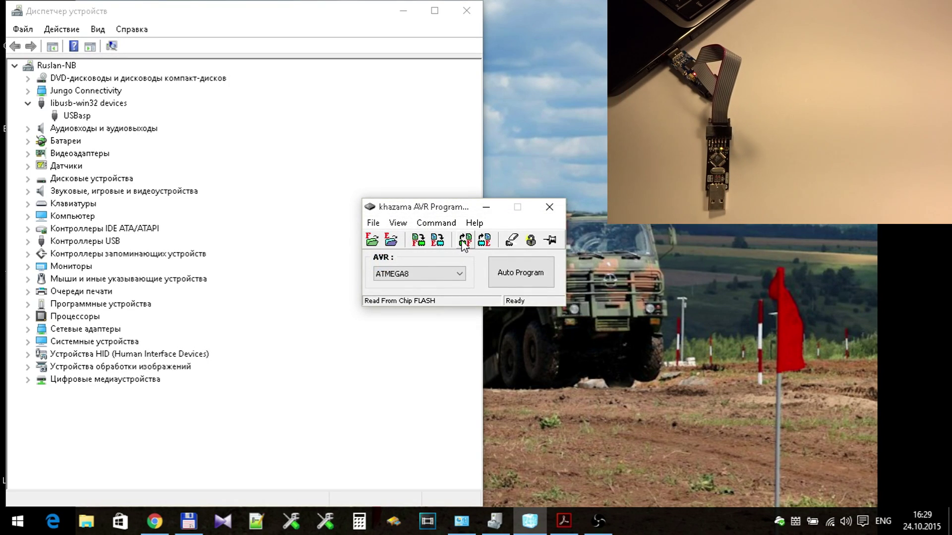